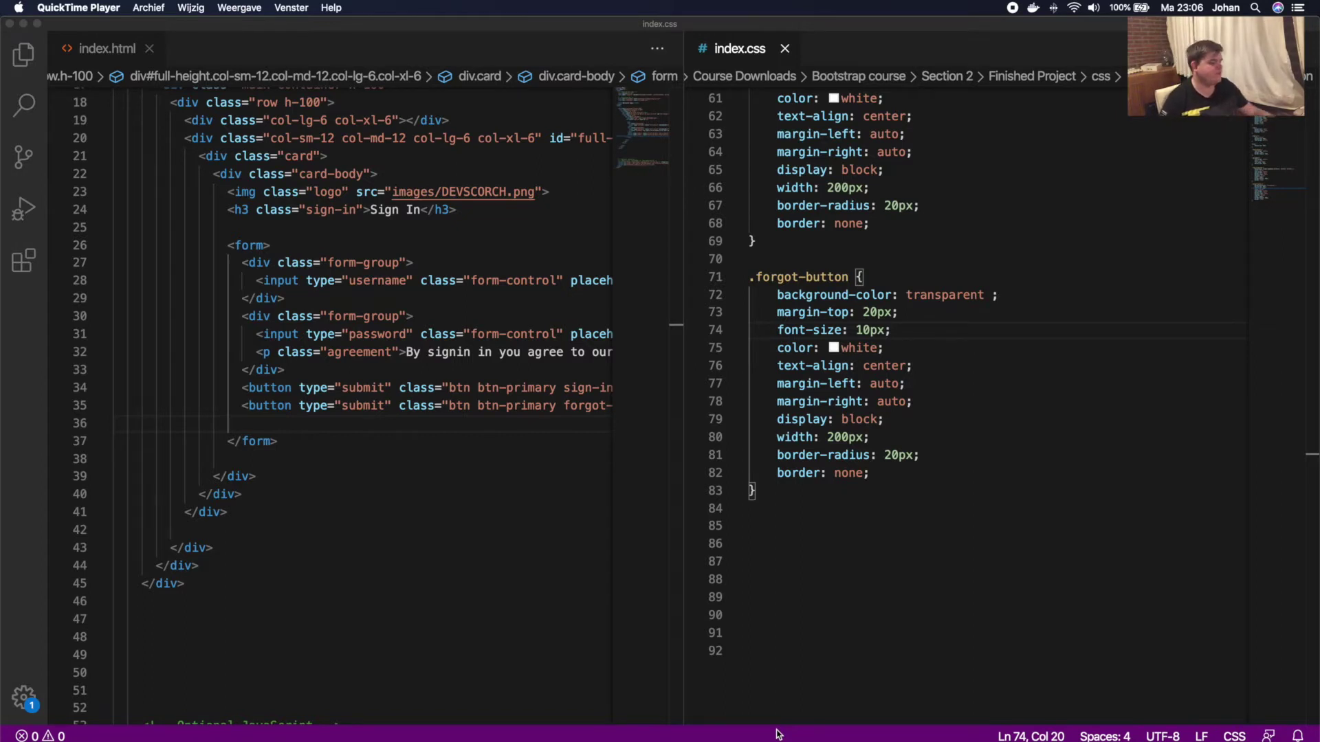
pyautogui.scroll(3, 787, 417)
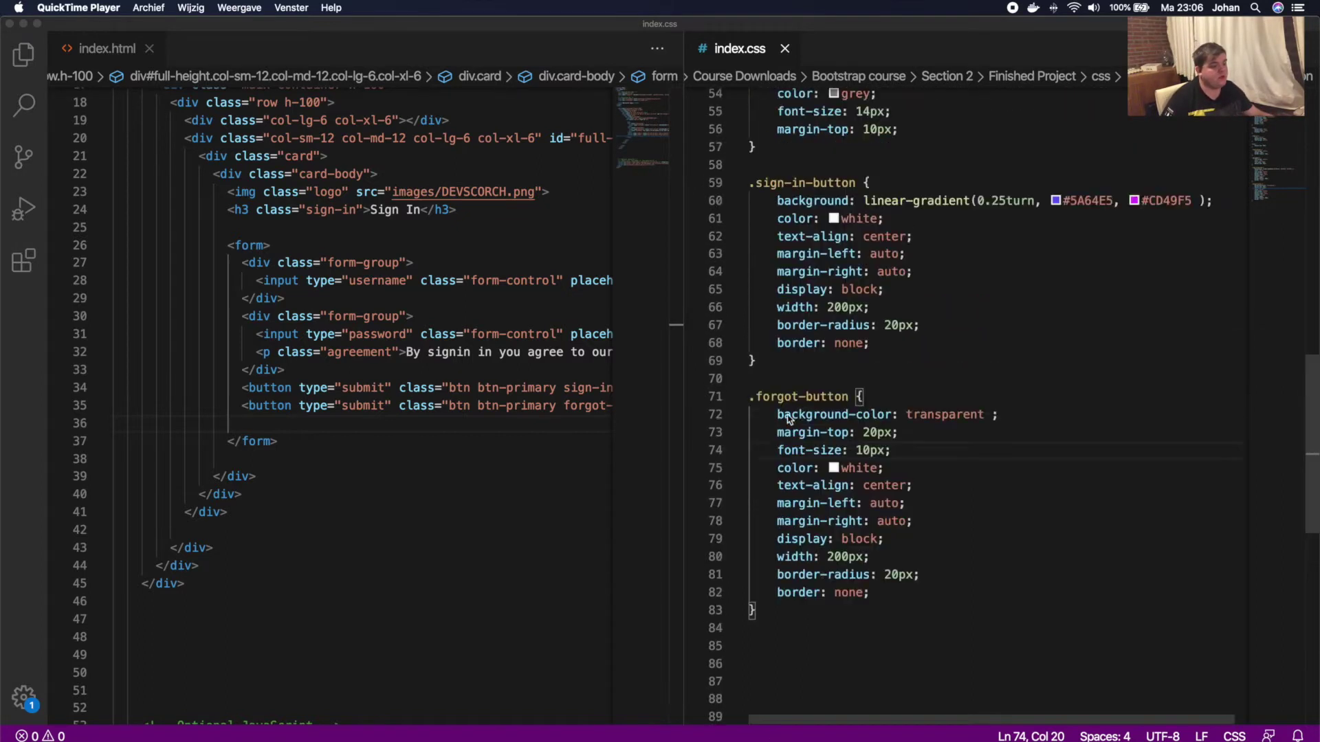
pyautogui.scroll(3, 787, 417)
pyautogui.scroll(5, 576, 389)
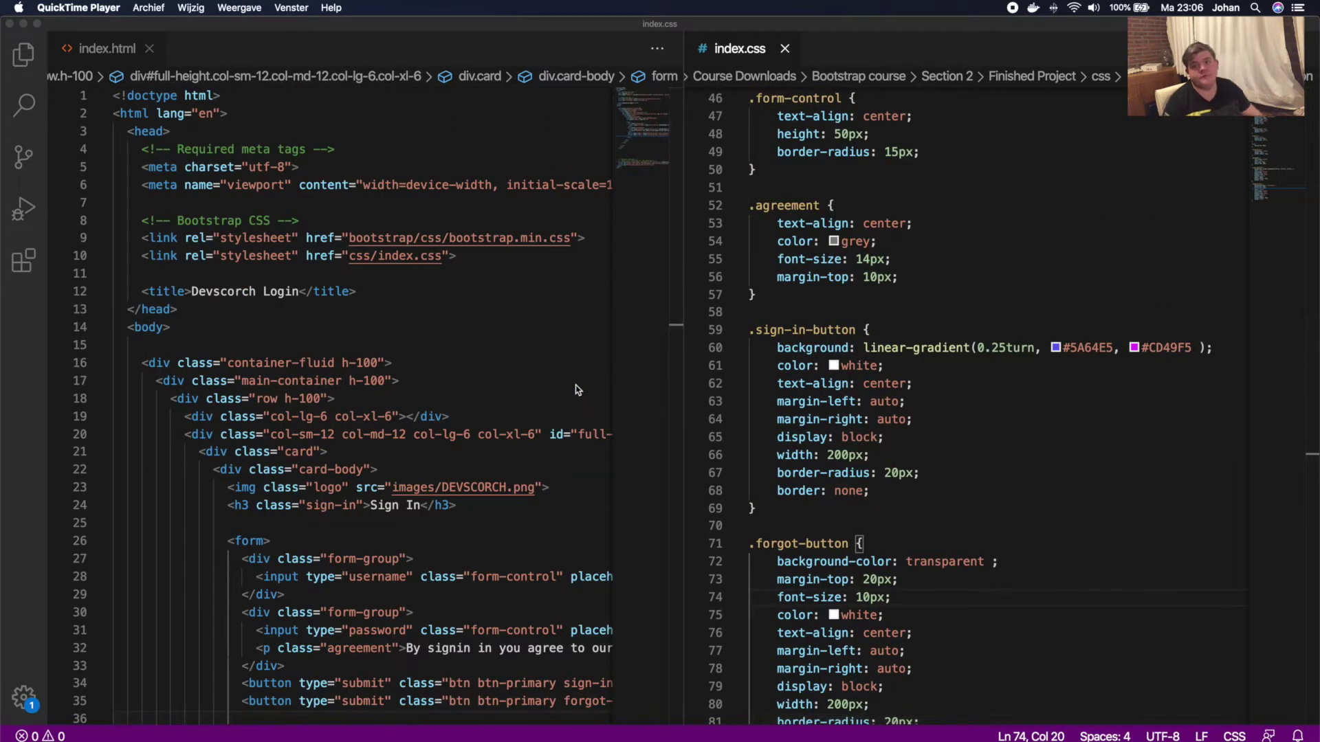
# Highlight the container-fluid, main-container and col-sm-12 col-md classes in the HTML
pyautogui.click(253, 363)
pyautogui.moveTo(253, 363); pyautogui.dragTo(321, 363)
pyautogui.click(324, 363)
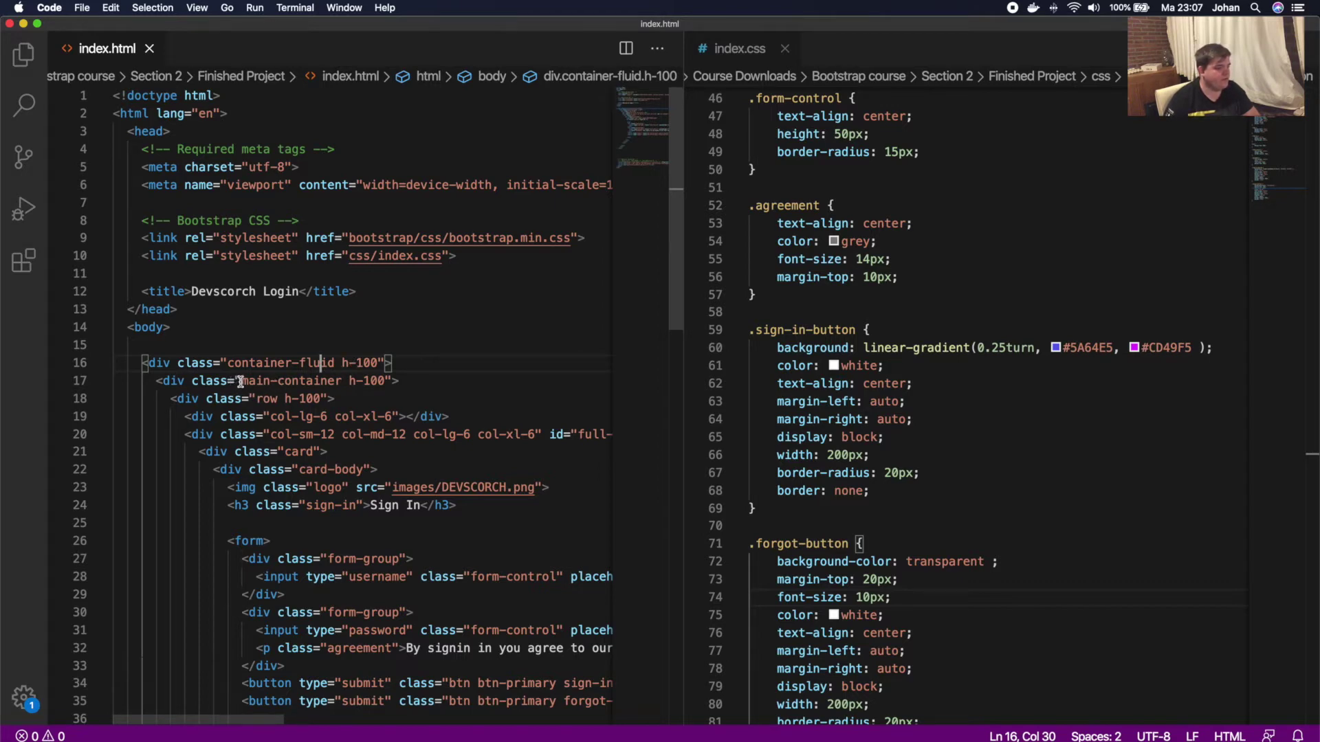
pyautogui.moveTo(241, 380); pyautogui.dragTo(266, 381)
pyautogui.click(331, 381)
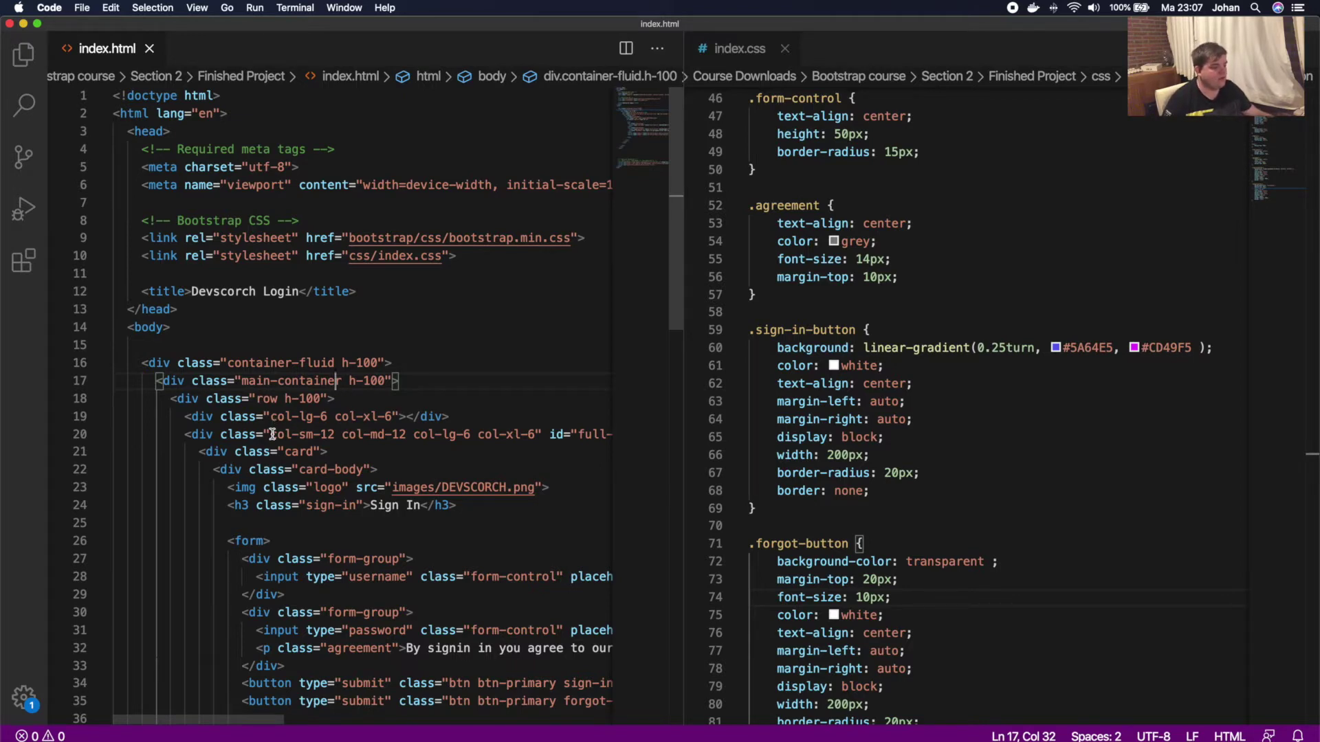
pyautogui.moveTo(272, 434); pyautogui.dragTo(388, 435)
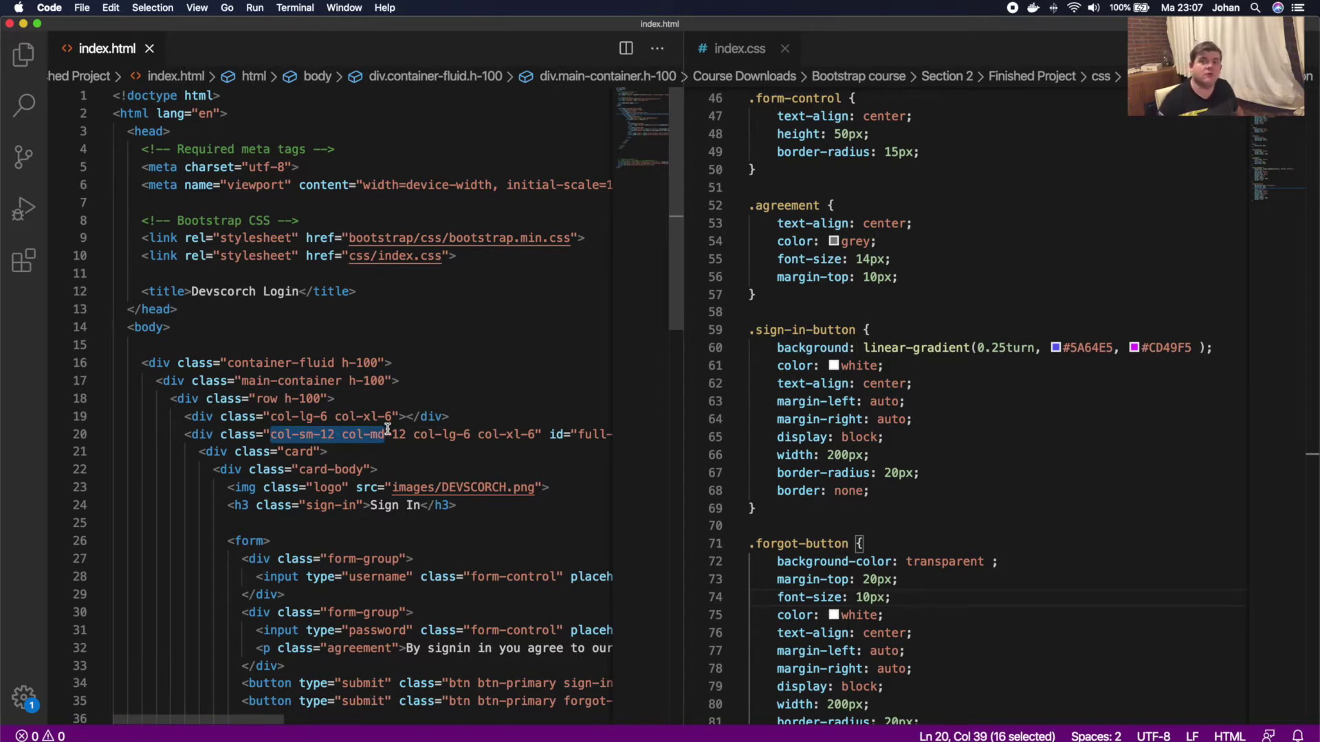
pyautogui.scroll(-2, 412, 443)
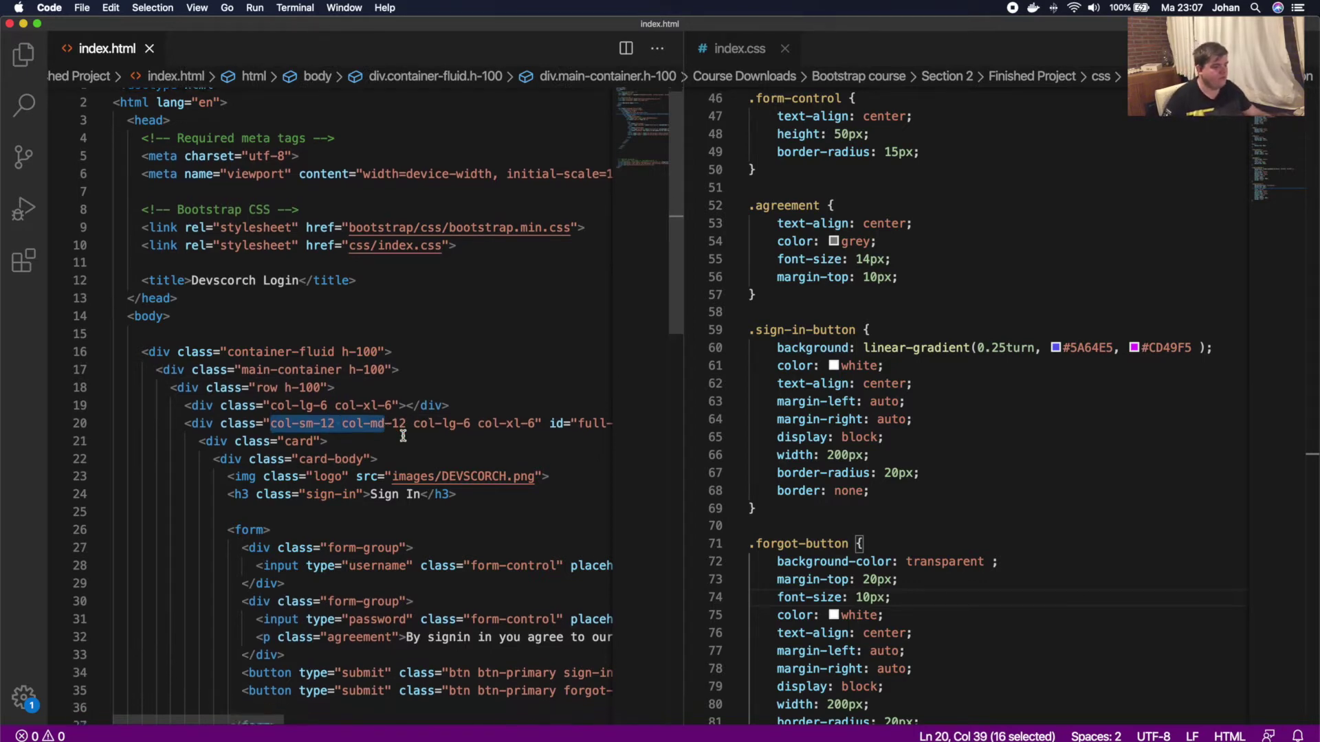
pyautogui.scroll(-5, 422, 447)
pyautogui.hscroll(2, 425, 449)
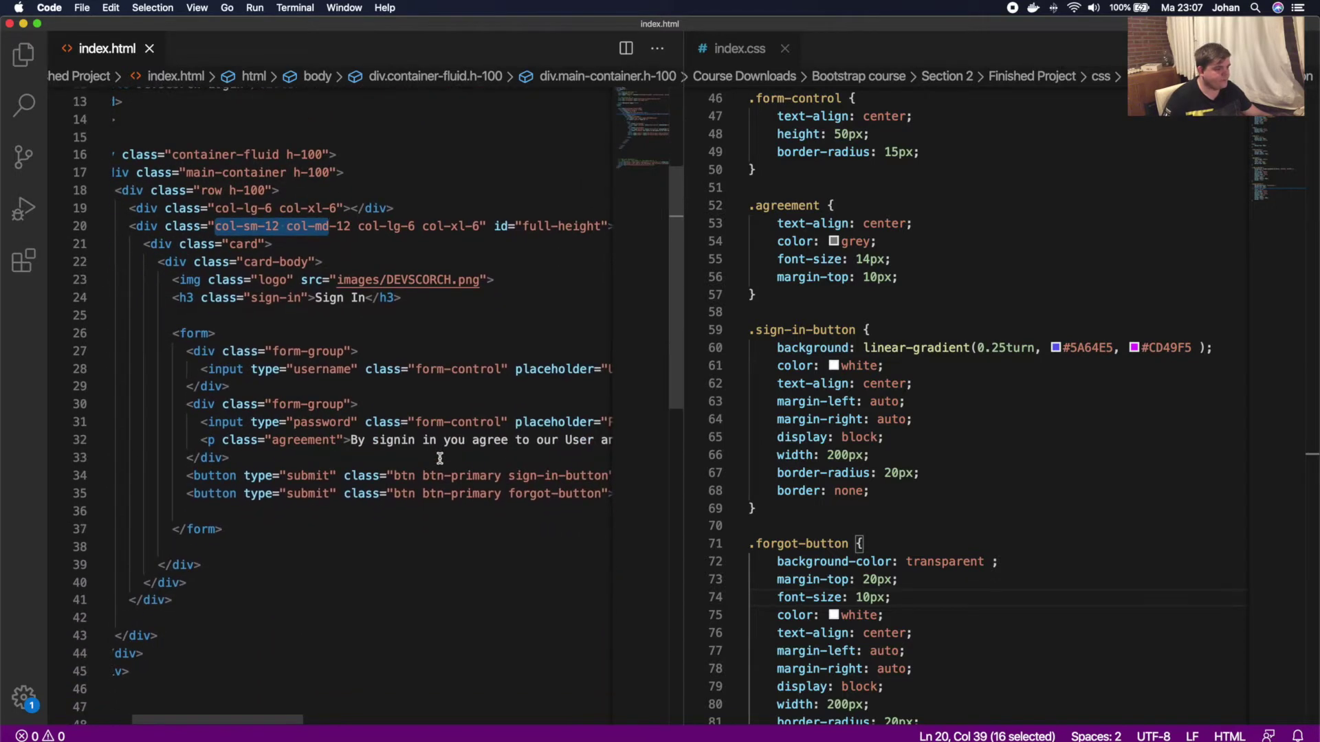
pyautogui.hscroll(1, 439, 458)
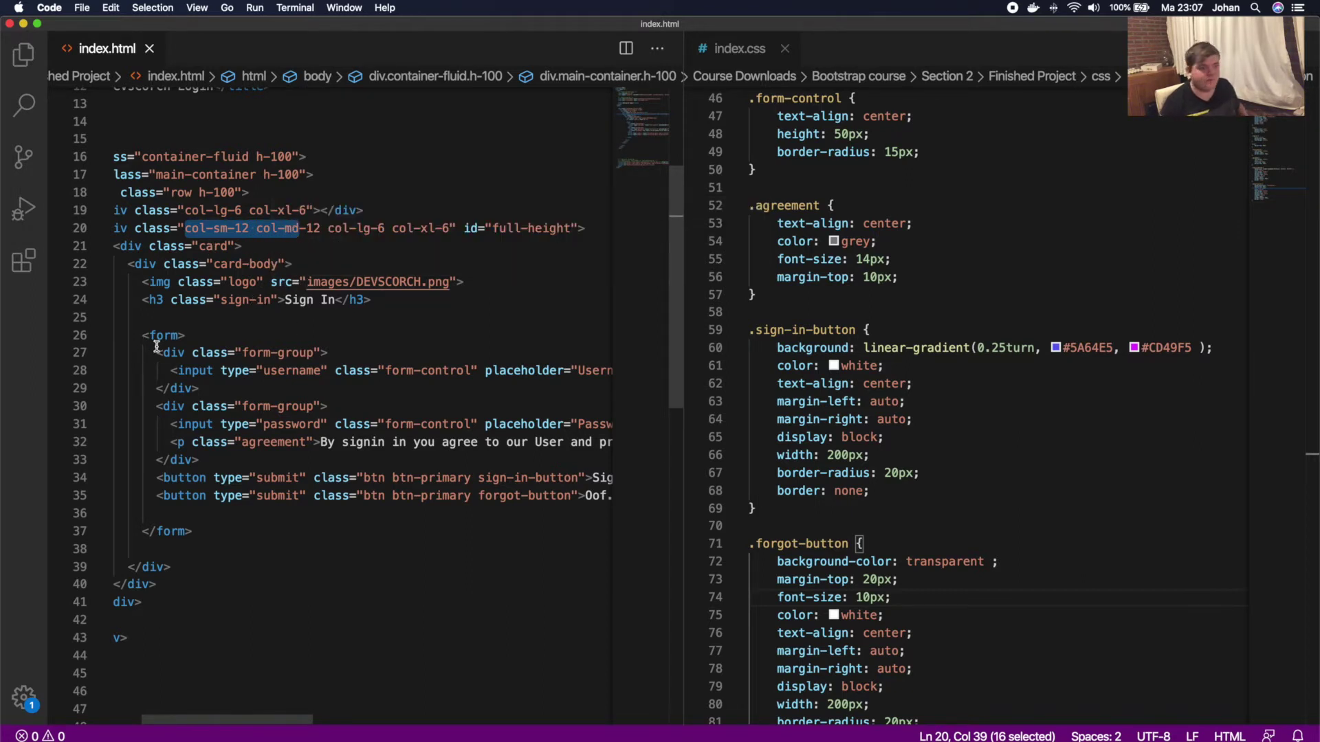
pyautogui.scroll(1, 951, 278)
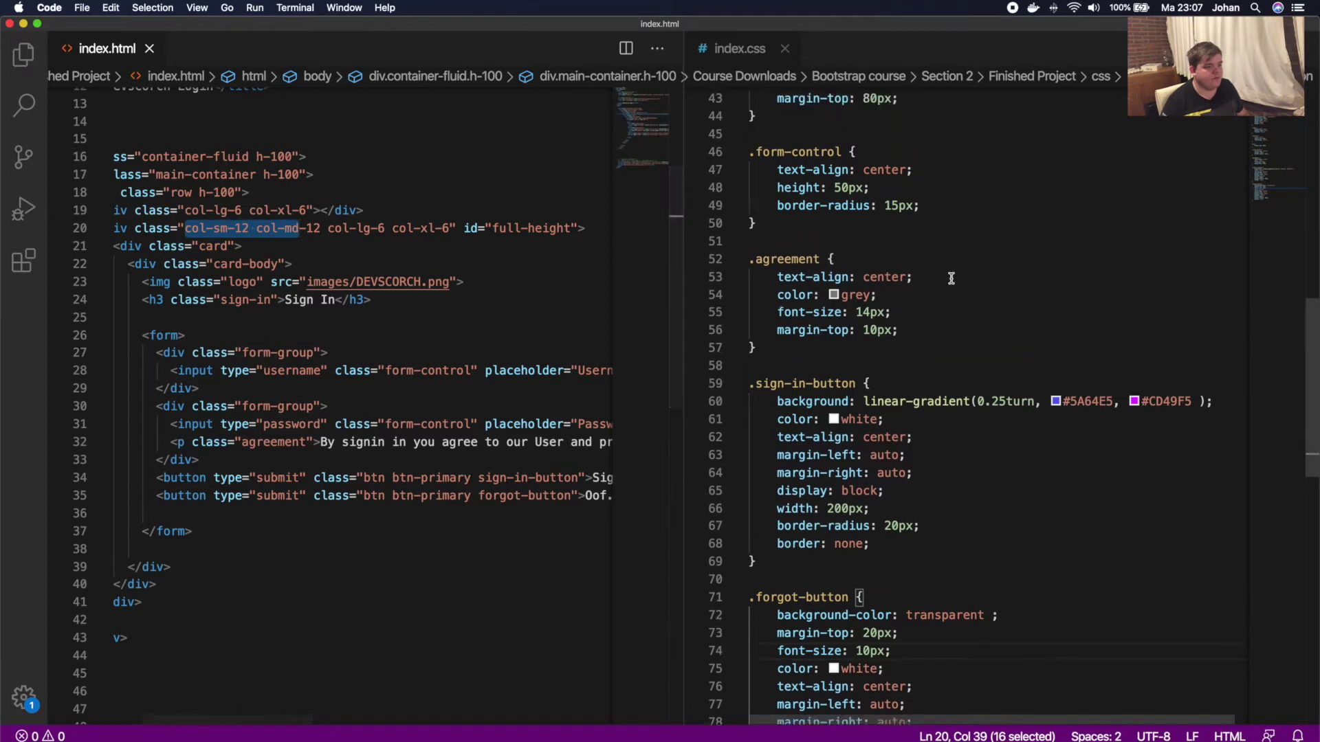
pyautogui.scroll(10, 951, 277)
pyautogui.scroll(4, 951, 277)
pyautogui.scroll(-7, 951, 277)
pyautogui.scroll(-4, 951, 277)
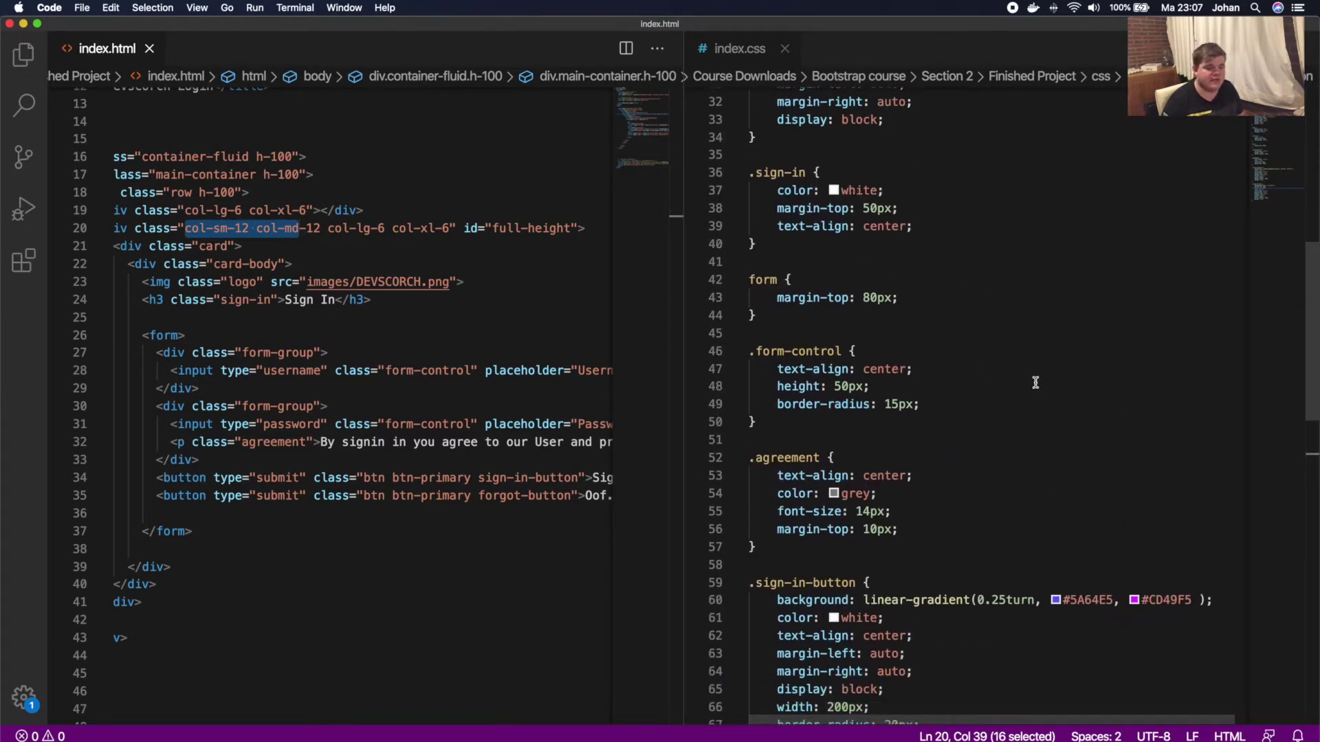
pyautogui.scroll(-2, 952, 469)
pyautogui.scroll(-5, 951, 466)
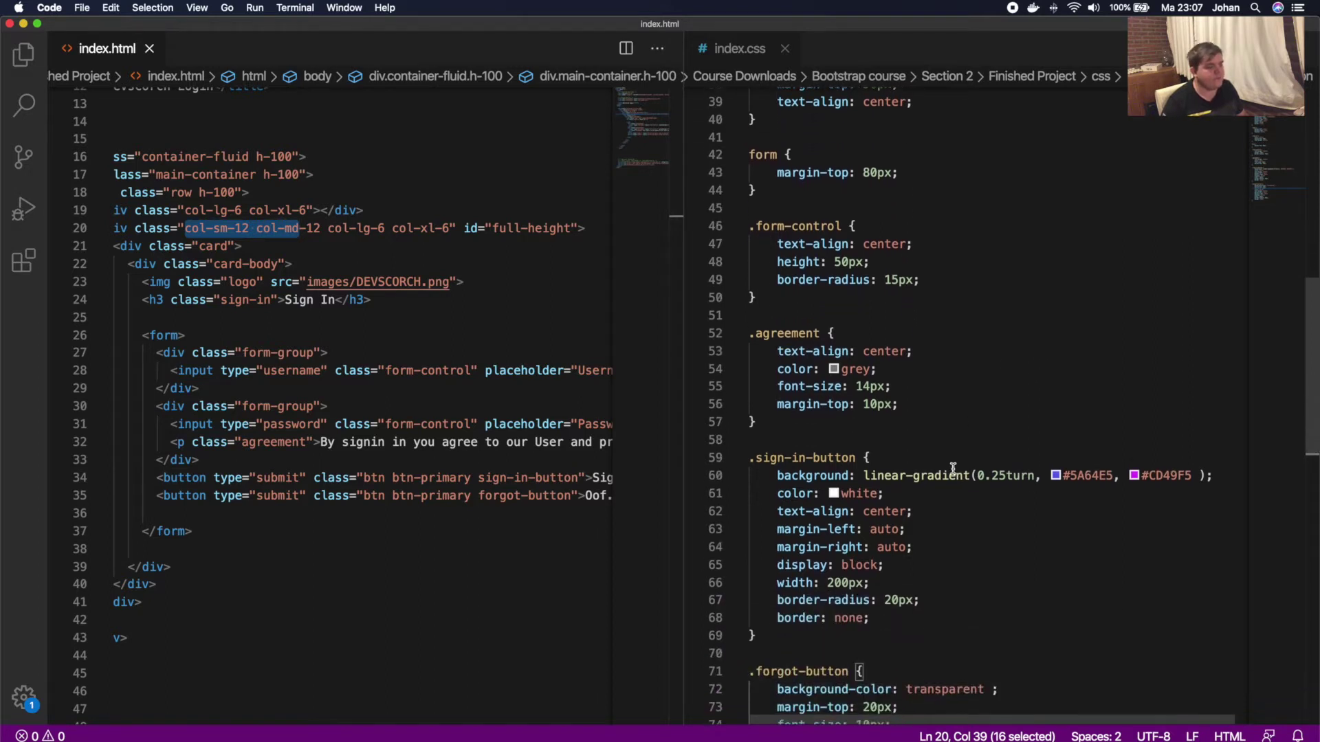
# Select and review the sign-in-button rule's declarations, then move to the forgot-button rule
pyautogui.moveTo(895, 620); pyautogui.dragTo(820, 471)
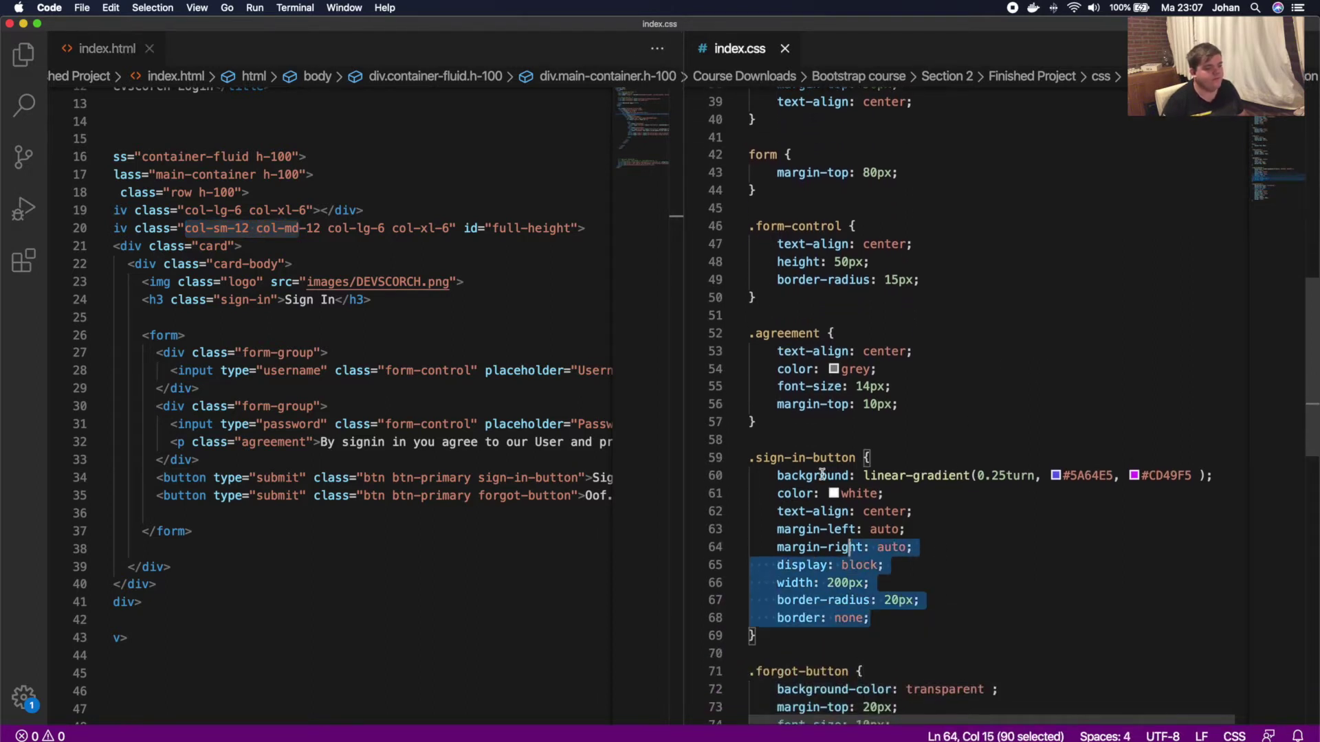
pyautogui.moveTo(1084, 475)
pyautogui.click(1091, 555)
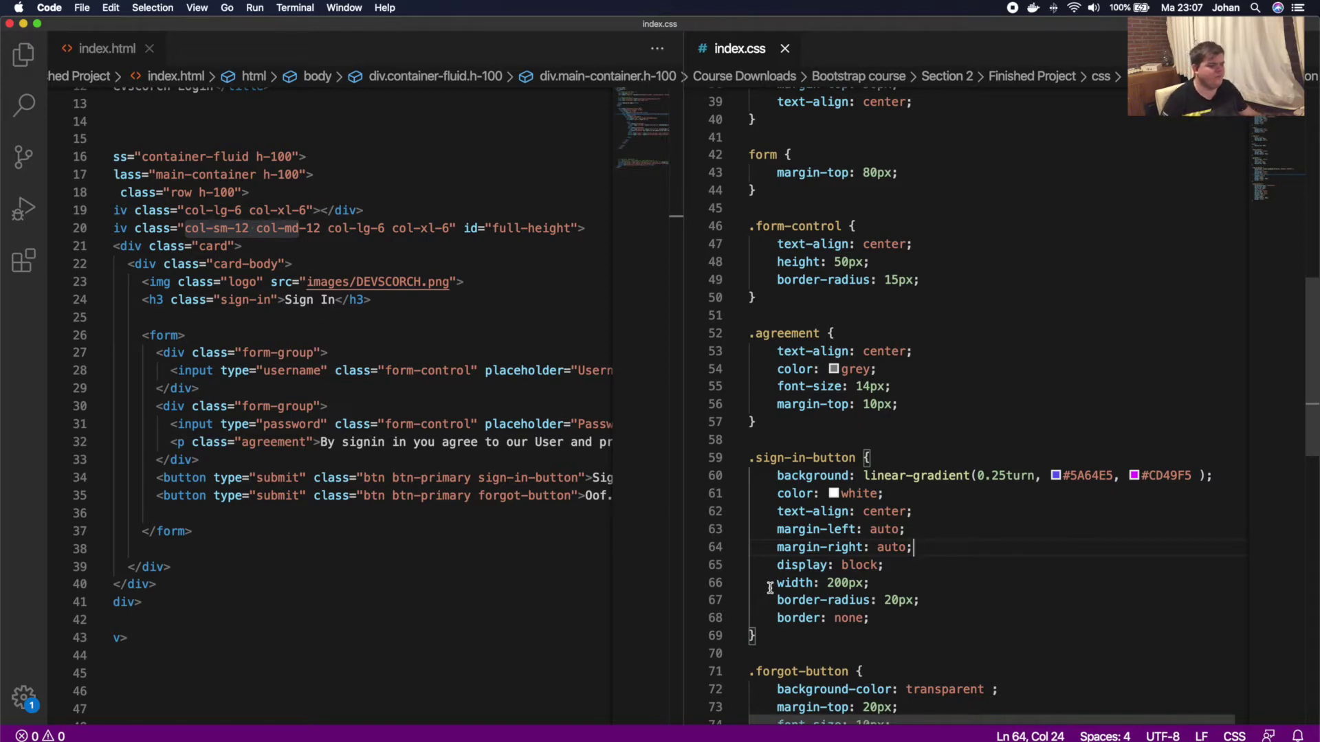
pyautogui.moveTo(759, 566)
pyautogui.scroll(-1, 818, 591)
pyautogui.scroll(-5, 821, 596)
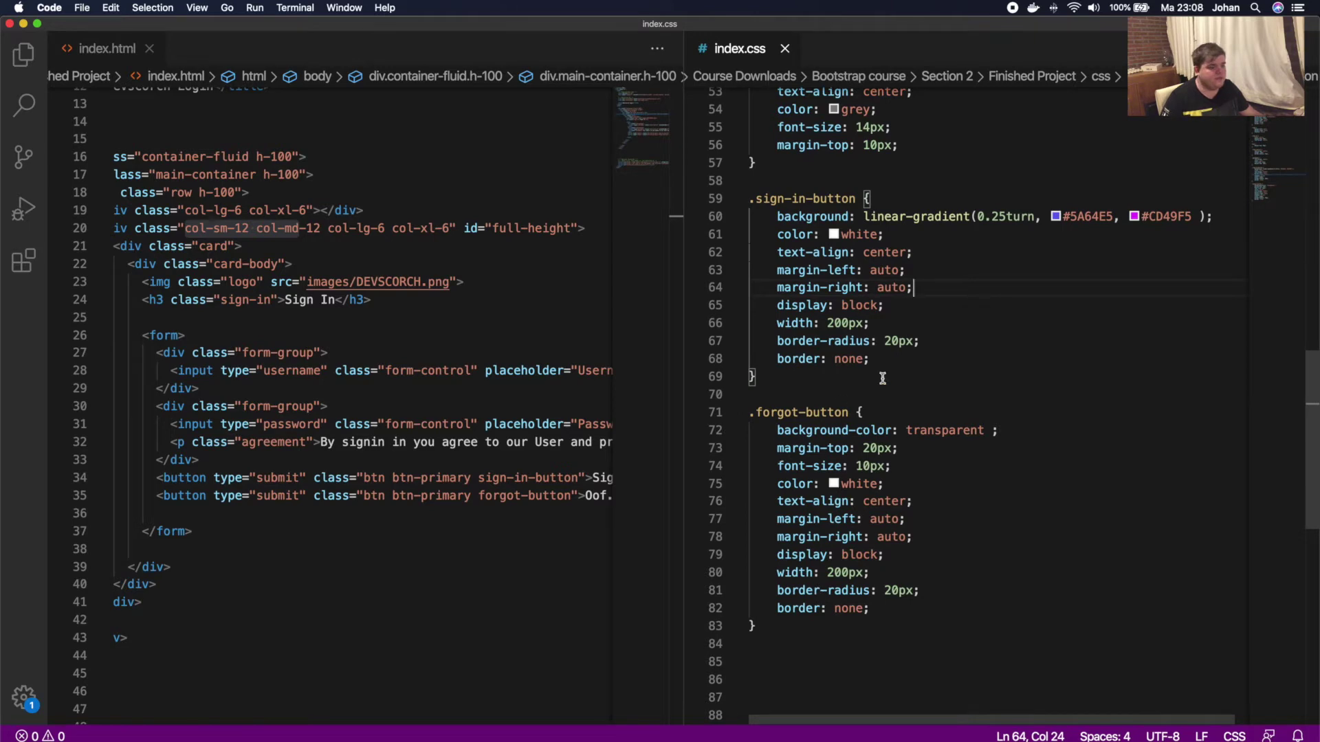
pyautogui.moveTo(874, 359); pyautogui.dragTo(841, 305)
pyautogui.moveTo(804, 242); pyautogui.dragTo(765, 221)
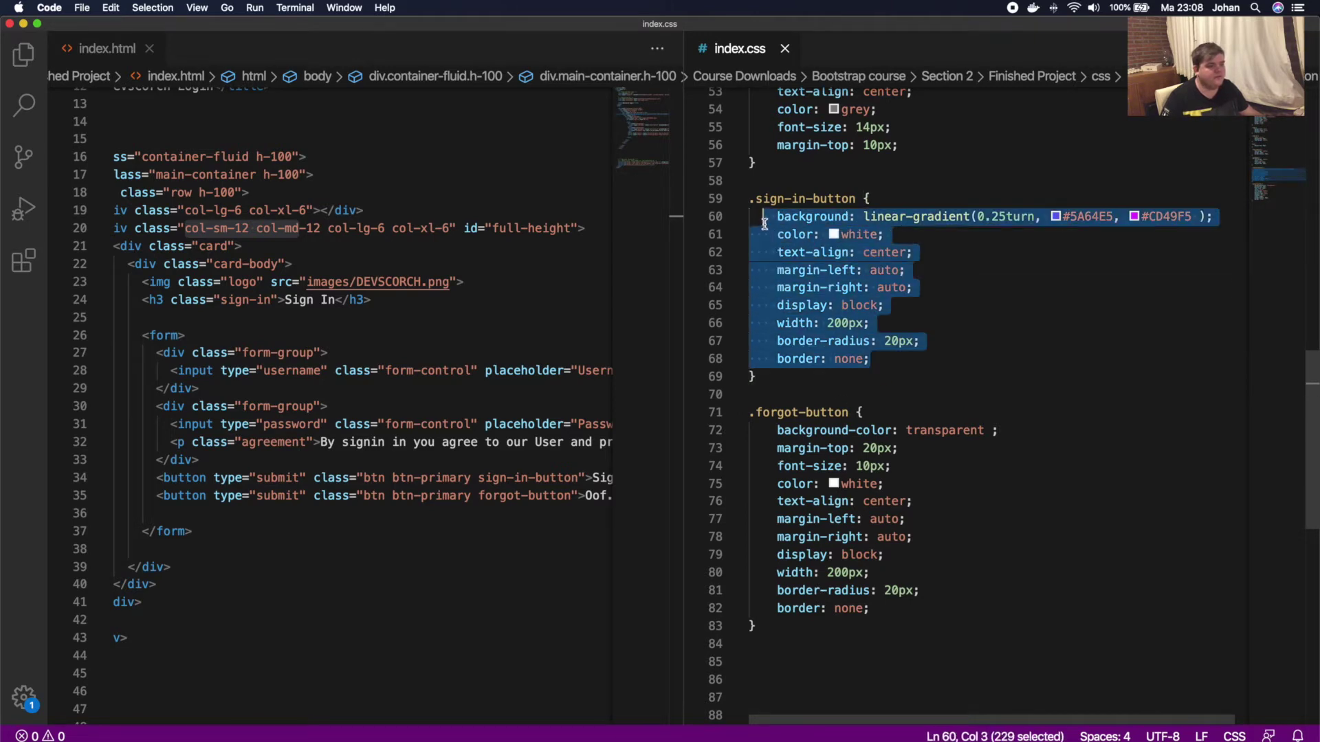
pyautogui.click(943, 413)
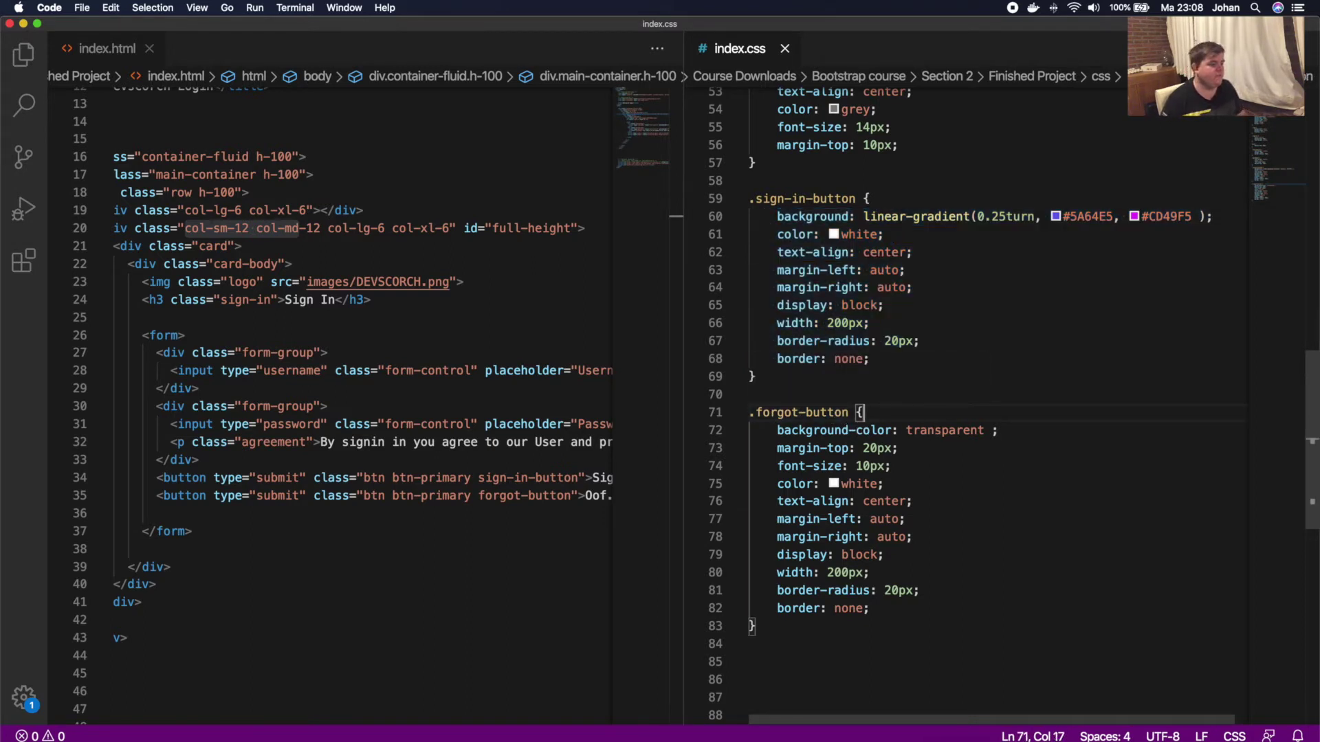
# Reload the login page in Safari, then narrow the window and restore full width
pyautogui.press('super+Tab')
pyautogui.press('super+r')
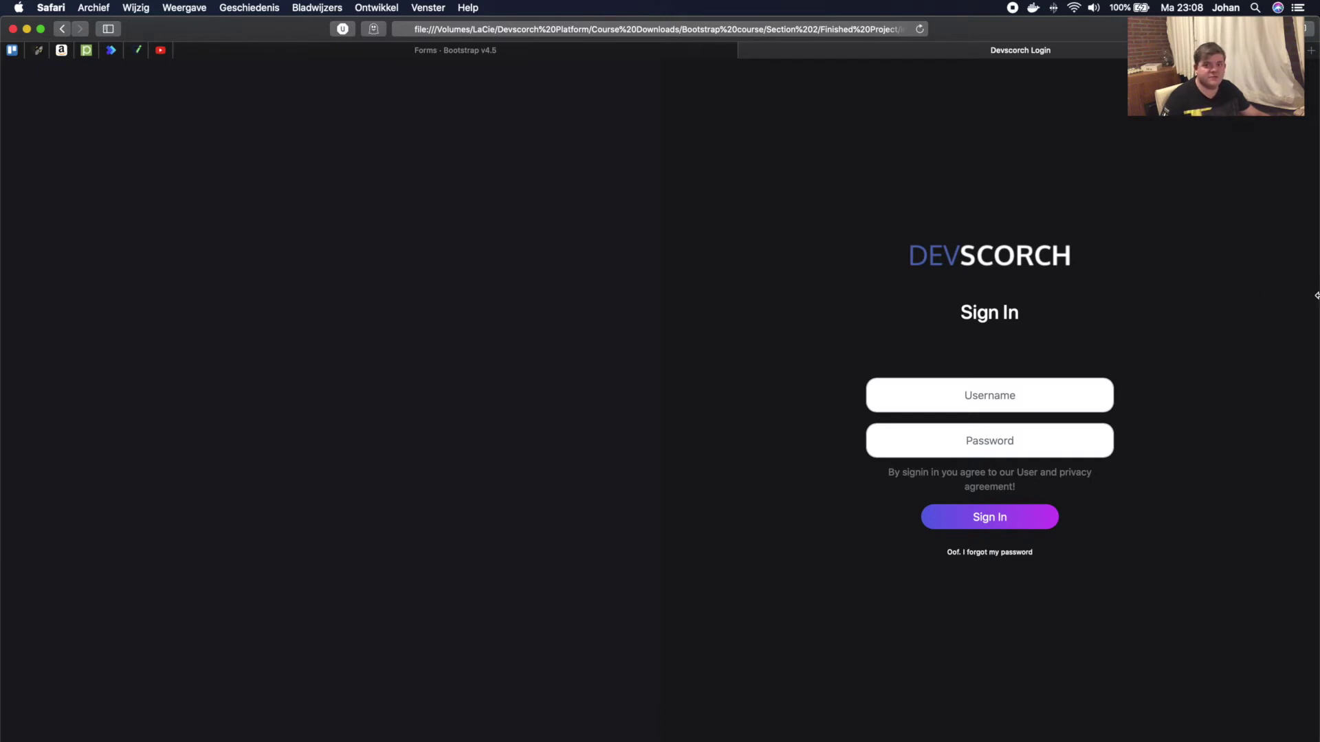
pyautogui.moveTo(1317, 296); pyautogui.dragTo(774, 255)
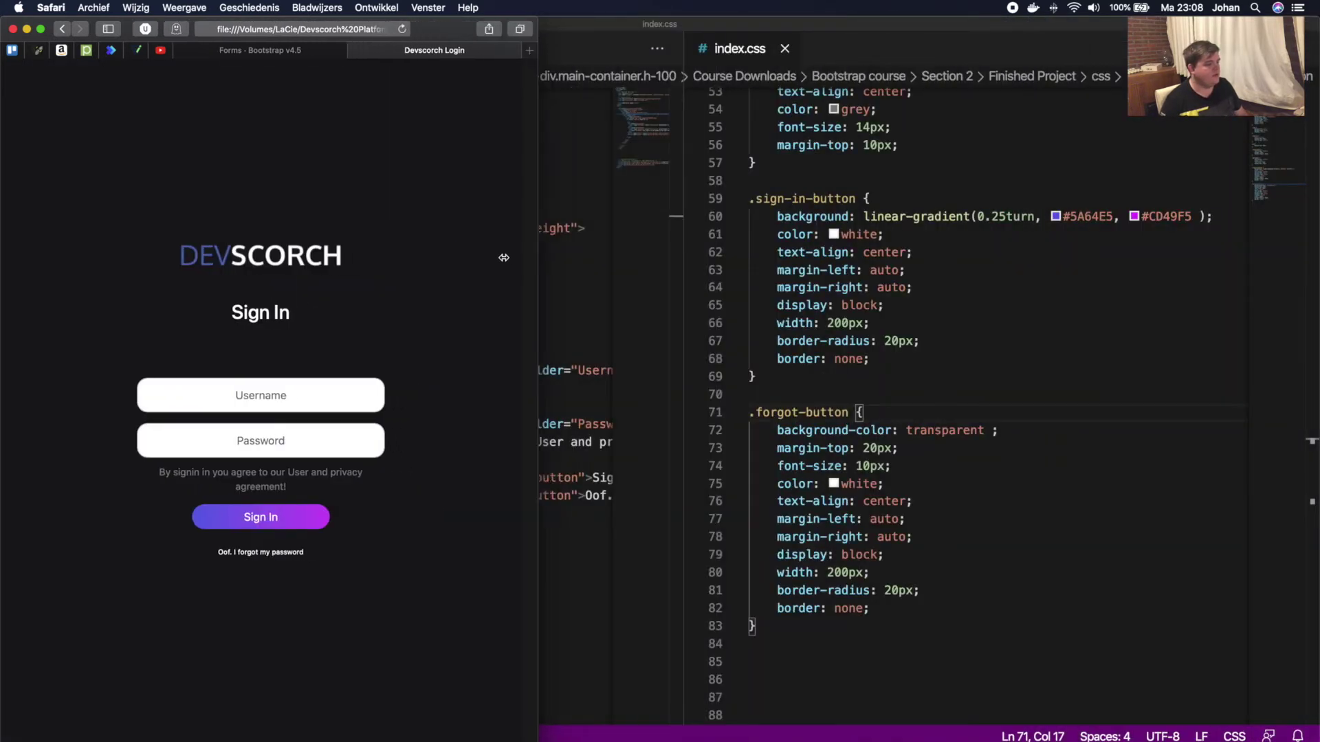
pyautogui.moveTo(774, 255)
pyautogui.mouseDown()
pyautogui.moveTo(823, 203)
pyautogui.moveTo(170, 280)
pyautogui.moveTo(616, 284)
pyautogui.moveTo(1186, 333)
pyautogui.moveTo(1318, 364)
pyautogui.mouseUp()
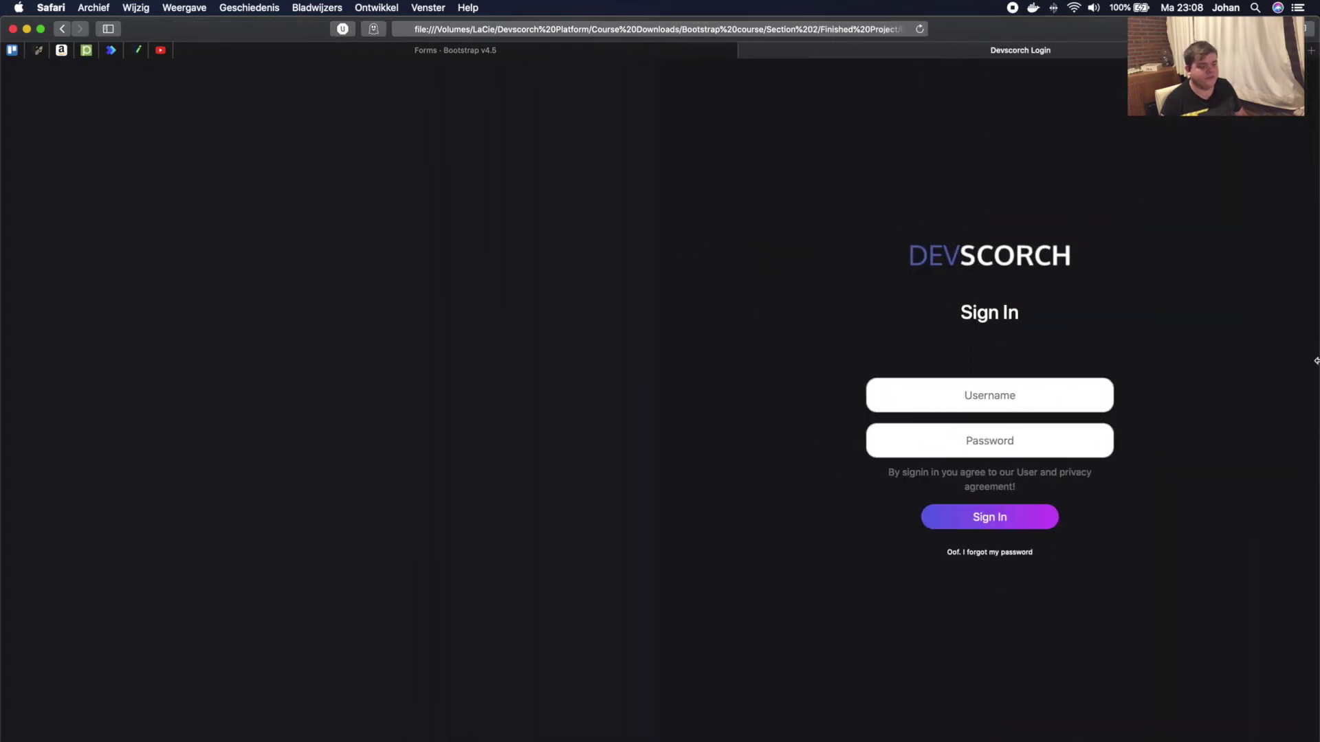